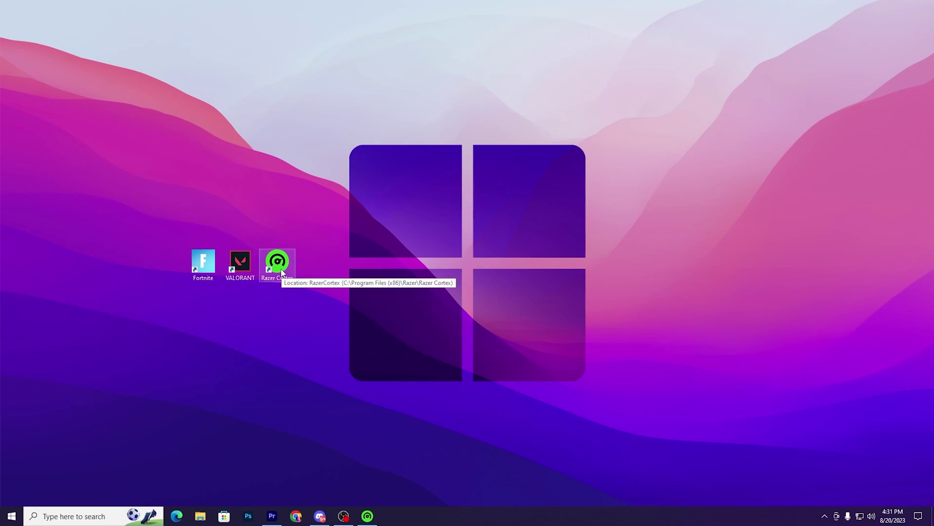
Launch Razer Cortex and review the Game Booster list of 43 of 68 items to optimize
{"action": "double_click", "coordinate": [281, 272]}
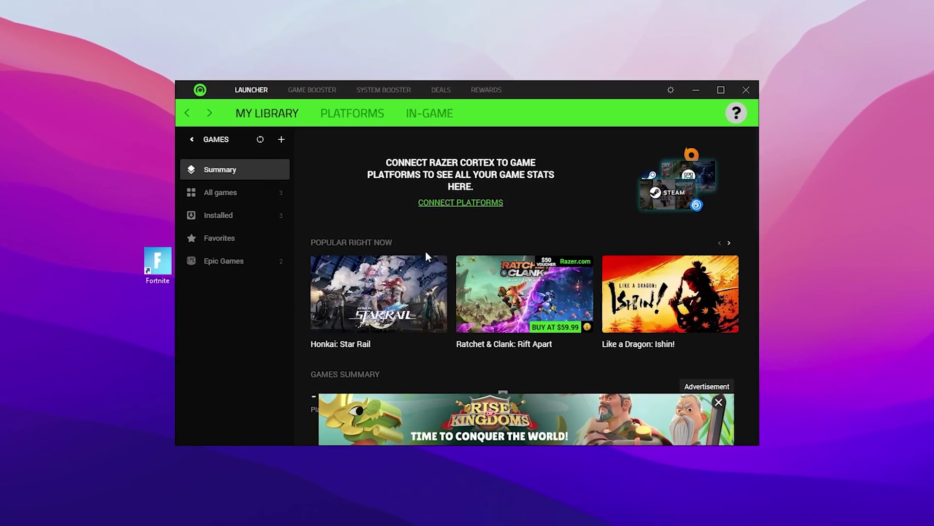
{"action": "left_click", "coordinate": [308, 90]}
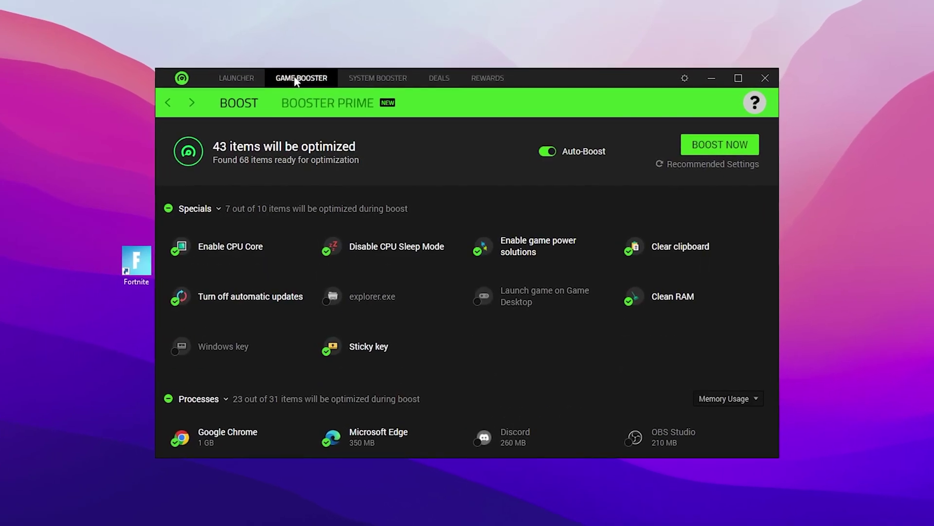
{"action": "scroll", "coordinate": [206, 205], "scroll_direction": "down", "scroll_amount": 3}
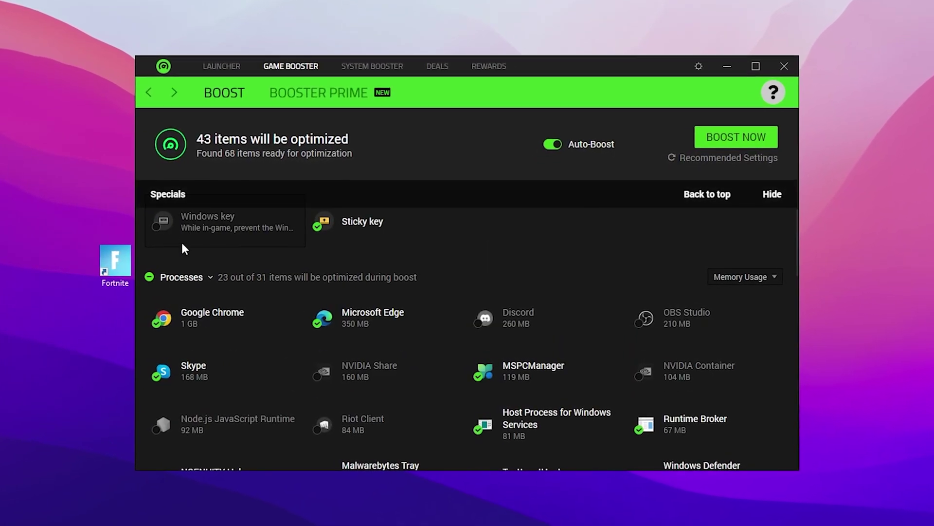
{"action": "scroll", "coordinate": [184, 248], "scroll_direction": "down", "scroll_amount": 8}
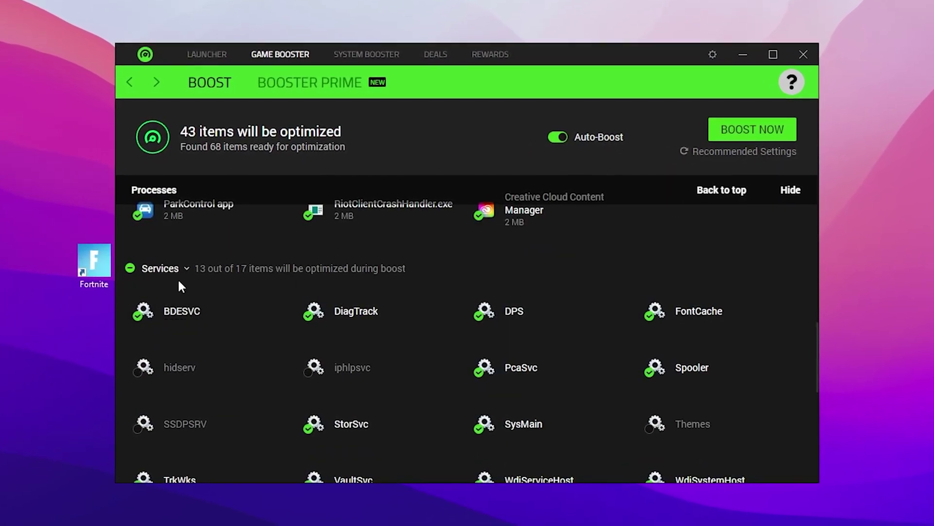
{"action": "scroll", "coordinate": [263, 312], "scroll_direction": "up", "scroll_amount": 10}
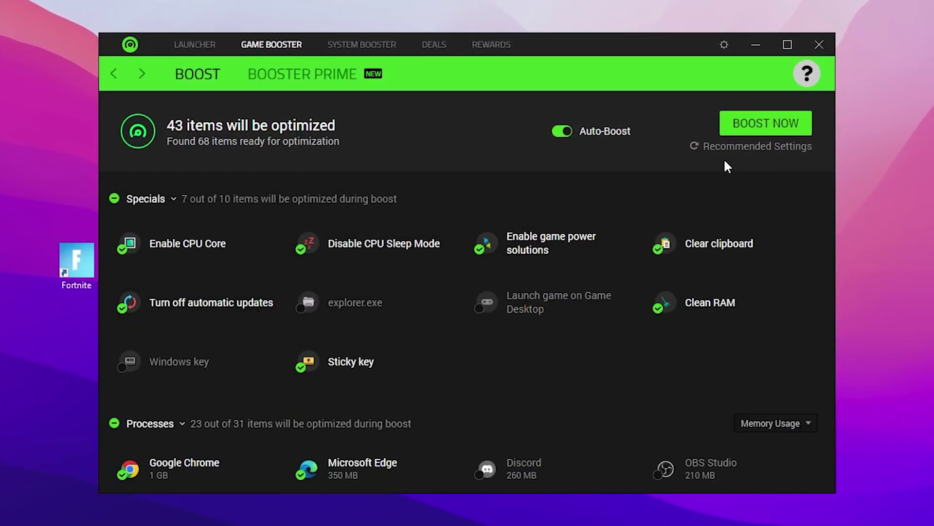
Apply the recommended boost settings and re-enable Enable CPU Core
{"action": "left_click", "coordinate": [770, 145]}
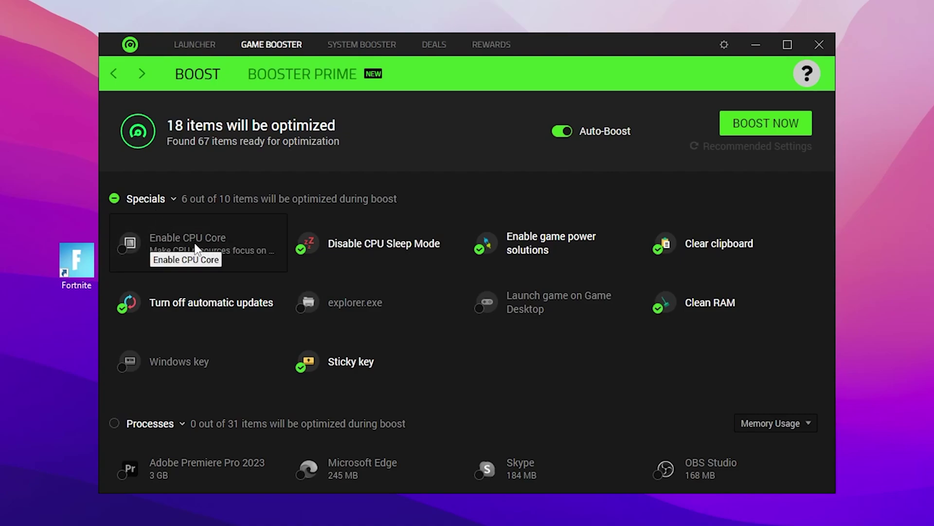
{"action": "left_click", "coordinate": [123, 248]}
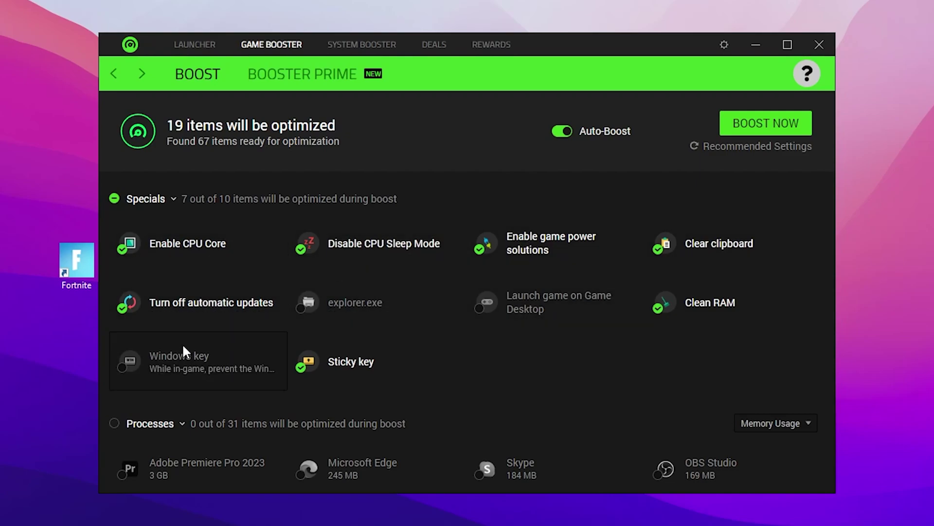
{"action": "scroll", "coordinate": [182, 343], "scroll_direction": "down", "scroll_amount": 2}
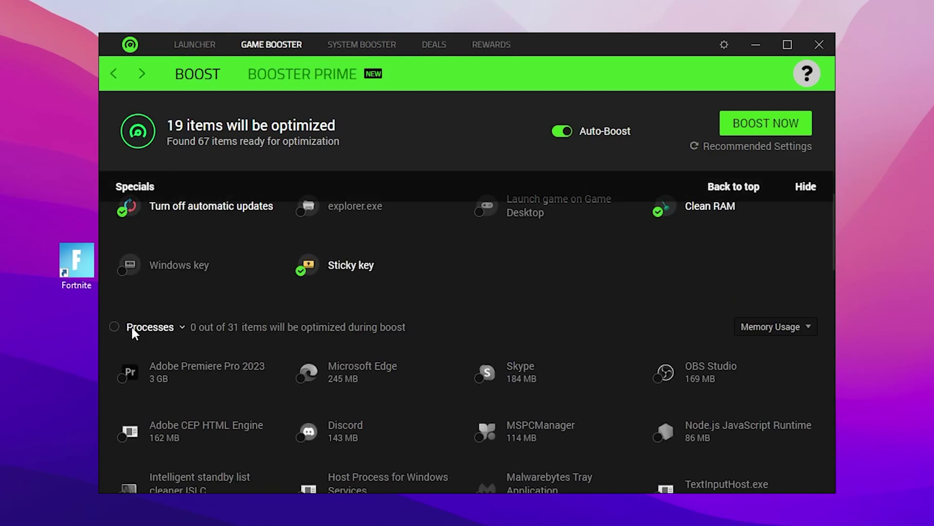
Include all 31 processes in the boost
{"action": "left_click", "coordinate": [114, 326]}
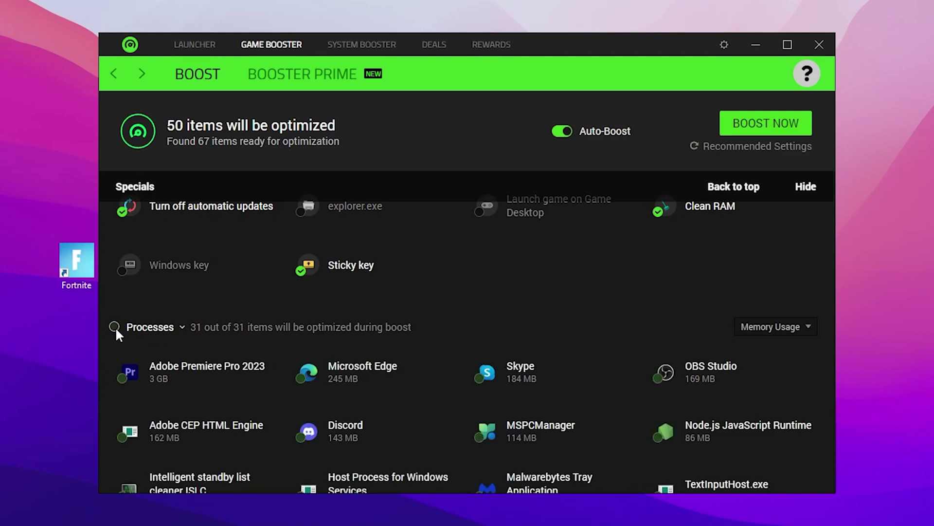
{"action": "scroll", "coordinate": [438, 304], "scroll_direction": "down", "scroll_amount": 1}
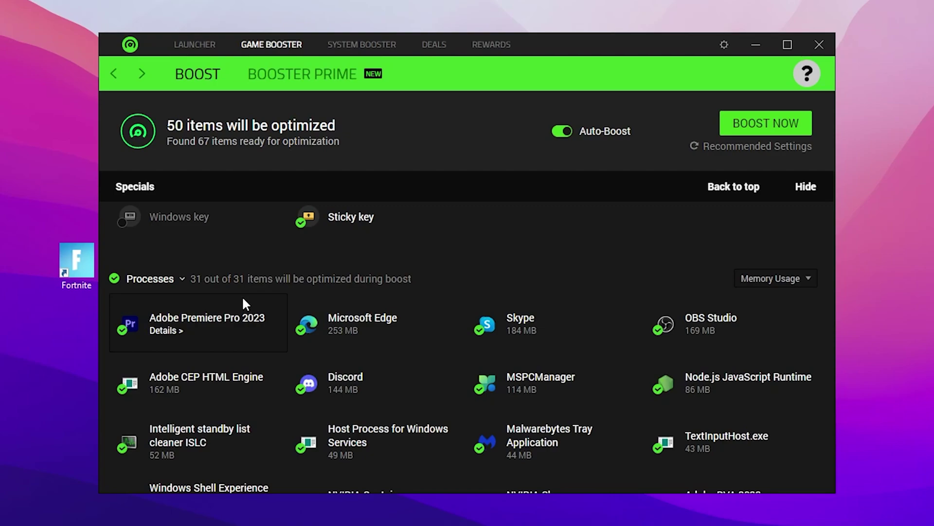
{"action": "scroll", "coordinate": [241, 295], "scroll_direction": "down", "scroll_amount": 1}
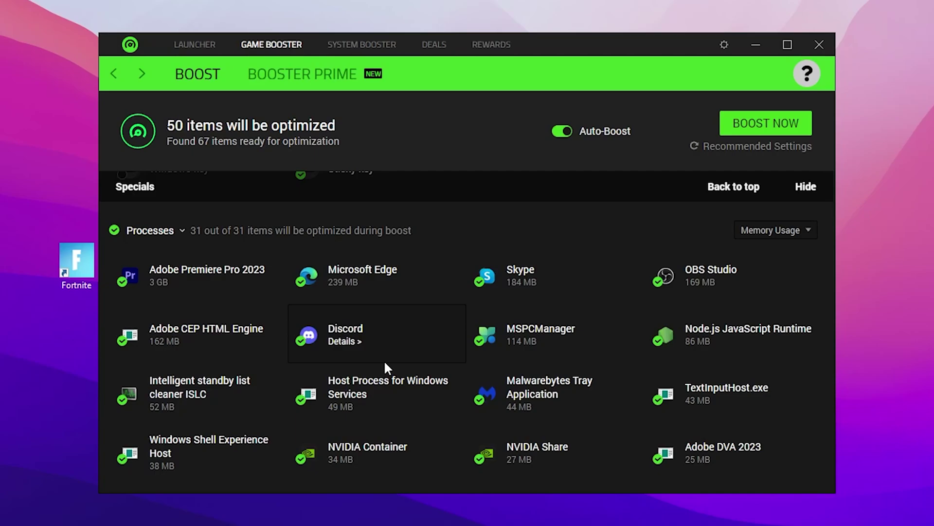
{"action": "scroll", "coordinate": [384, 360], "scroll_direction": "down", "scroll_amount": 7}
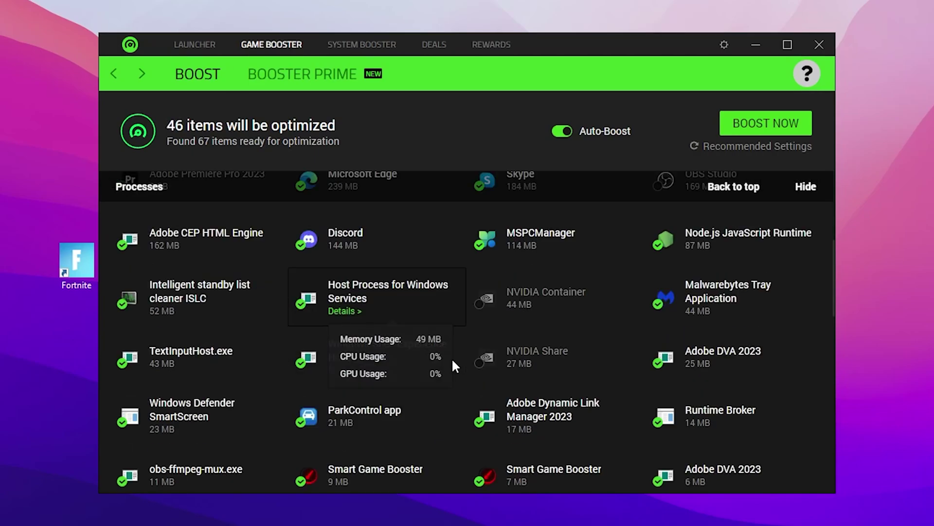
Exclude NVIDIA Web Helper Service, NVIDIA ShadowPlay Helper and Riot Client from boosting
{"action": "left_click", "coordinate": [275, 348]}
{"action": "left_click", "coordinate": [535, 396]}
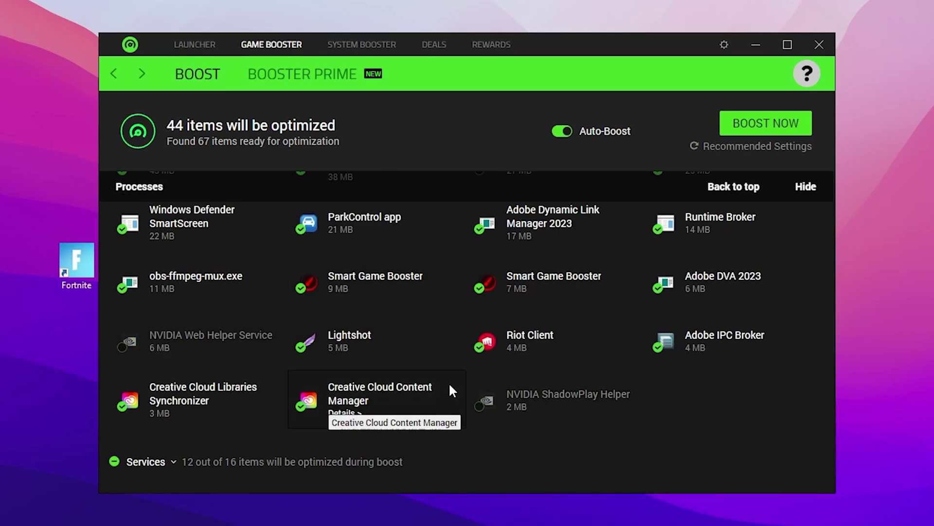
{"action": "scroll", "coordinate": [449, 381], "scroll_direction": "up", "scroll_amount": 1}
{"action": "left_click", "coordinate": [547, 393]}
{"action": "scroll", "coordinate": [346, 395], "scroll_direction": "up", "scroll_amount": 1}
{"action": "scroll", "coordinate": [346, 395], "scroll_direction": "up", "scroll_amount": 4}
Exclude Host Process for Windows Services and Windows Shell Experience Host, leaving 41 items
{"action": "left_click", "coordinate": [346, 395]}
{"action": "scroll", "coordinate": [389, 402], "scroll_direction": "down", "scroll_amount": 1}
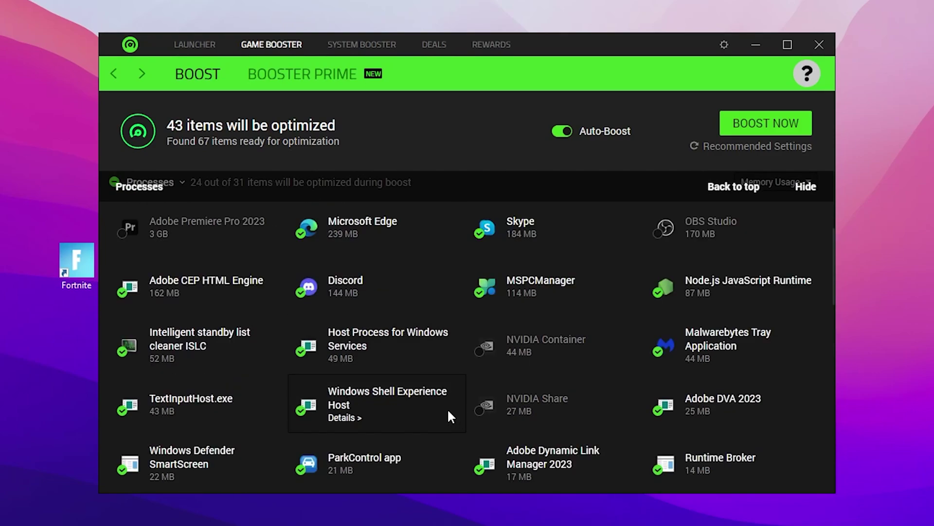
{"action": "left_click", "coordinate": [399, 397]}
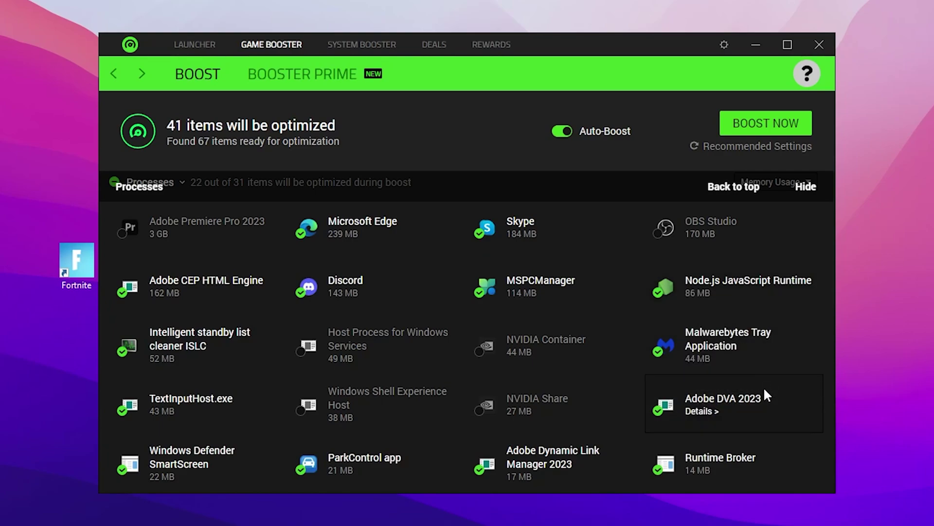
{"action": "scroll", "coordinate": [476, 347], "scroll_direction": "down", "scroll_amount": 2}
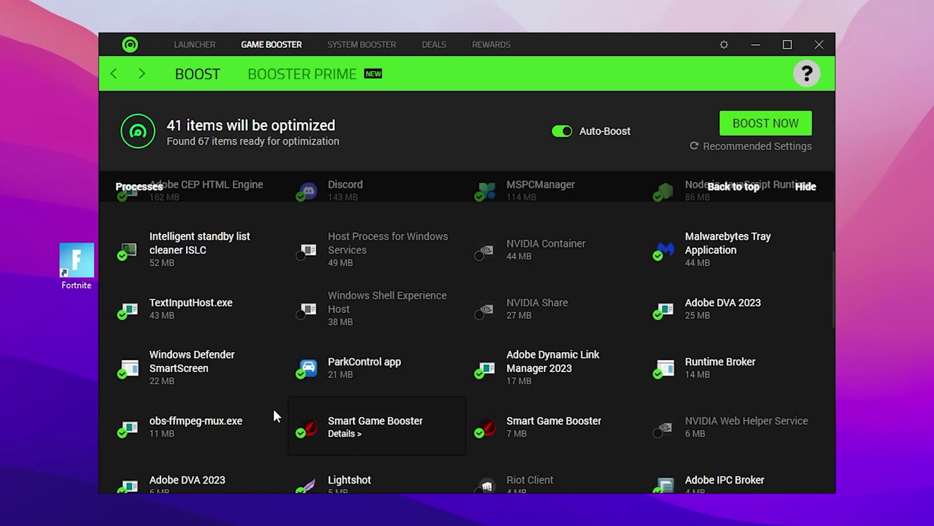
{"action": "scroll", "coordinate": [525, 368], "scroll_direction": "down", "scroll_amount": 2}
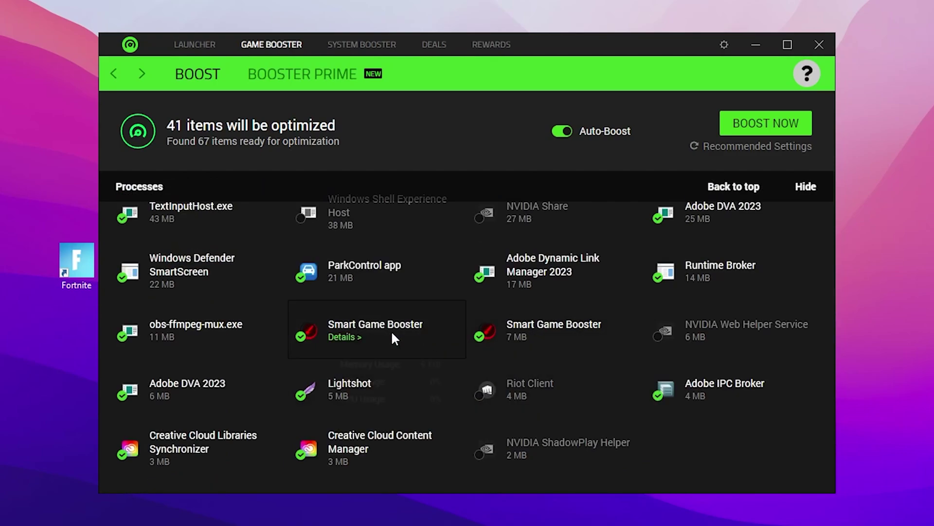
{"action": "mouse_move", "coordinate": [412, 331]}
{"action": "scroll", "coordinate": [412, 331], "scroll_direction": "down", "scroll_amount": 4}
Boost now, releasing 2.17 GB of memory across 41 optimized items
{"action": "scroll", "coordinate": [412, 331], "scroll_direction": "down", "scroll_amount": 1}
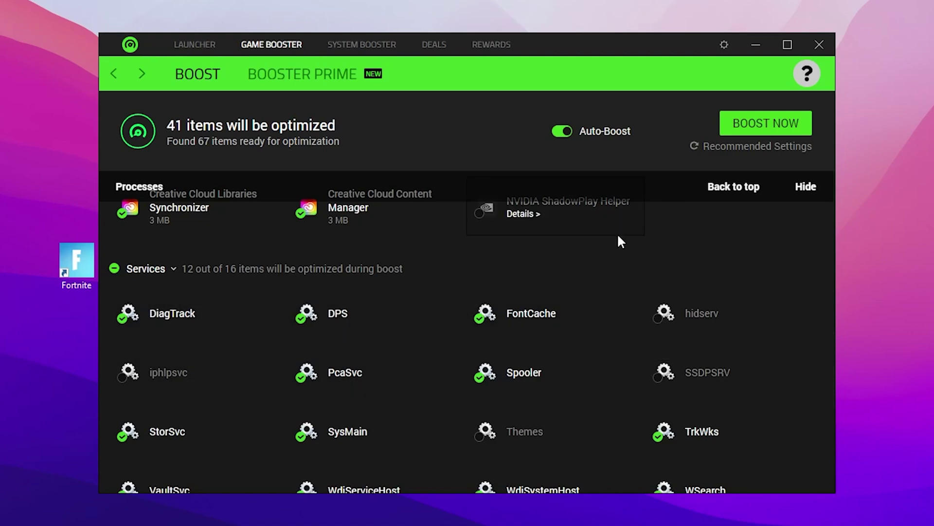
{"action": "left_click", "coordinate": [756, 121]}
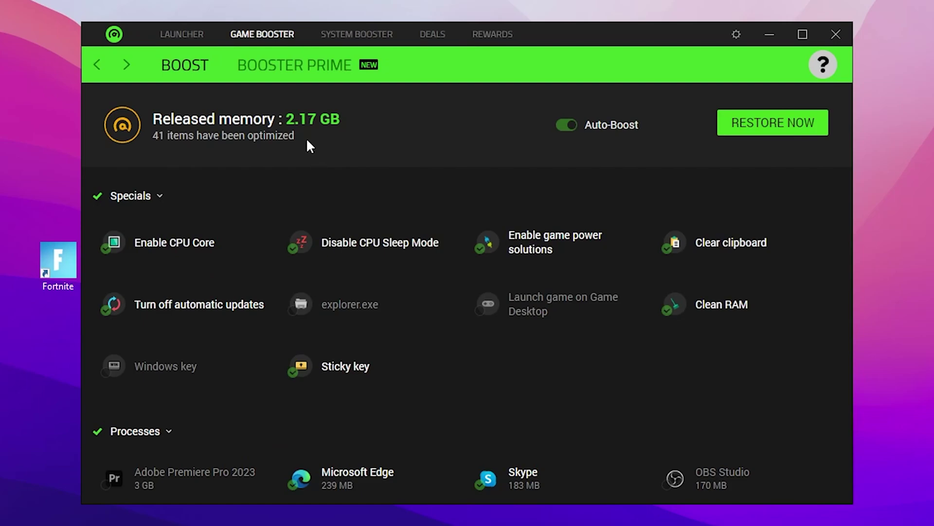
Scan the system for junk and clean it, removing 4.79 GB of files
{"action": "left_click", "coordinate": [346, 34]}
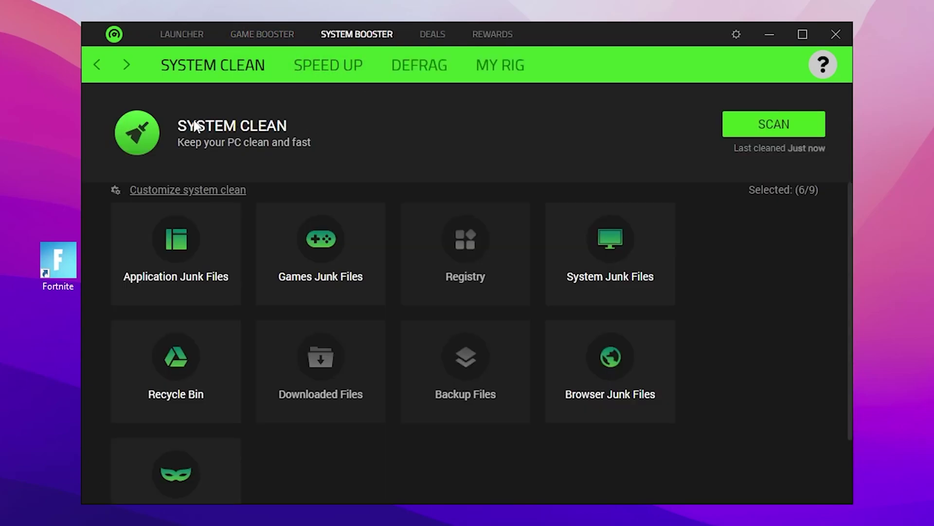
{"action": "left_click", "coordinate": [762, 124]}
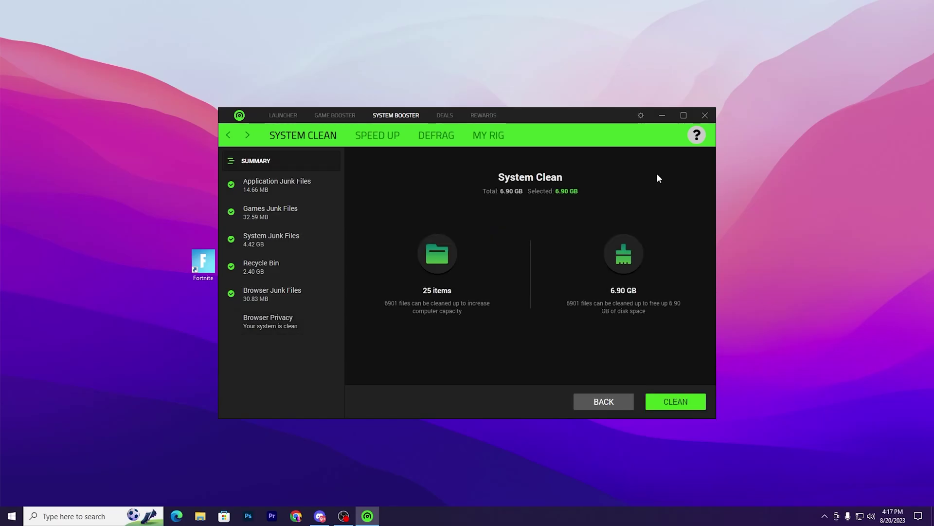
{"action": "left_click", "coordinate": [688, 405]}
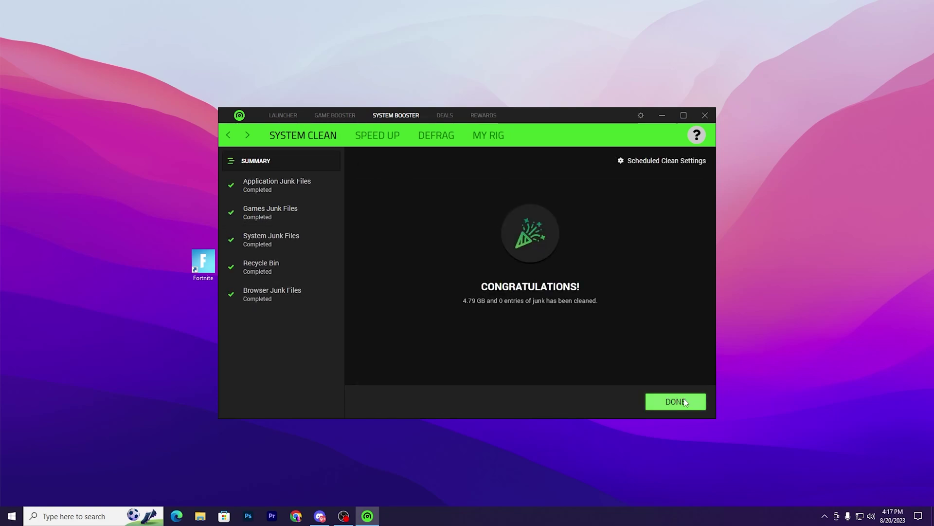
{"action": "left_click", "coordinate": [681, 401]}
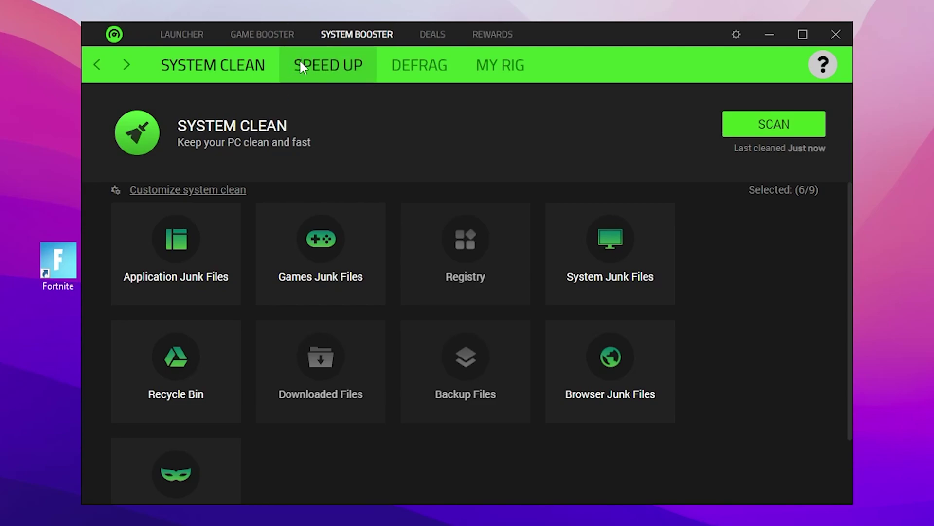
Optimize all 63 Speed Up items, then close Razer Cortex
{"action": "left_click", "coordinate": [340, 68]}
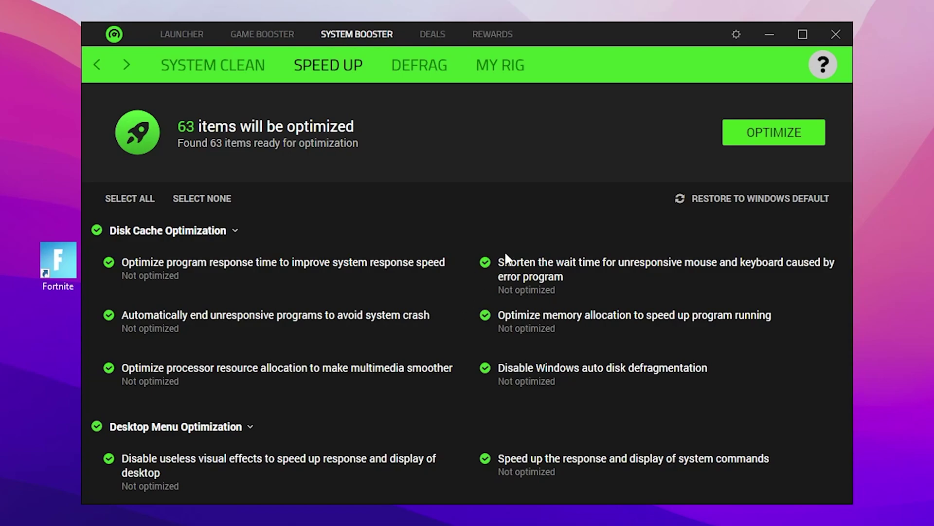
{"action": "left_click", "coordinate": [774, 137]}
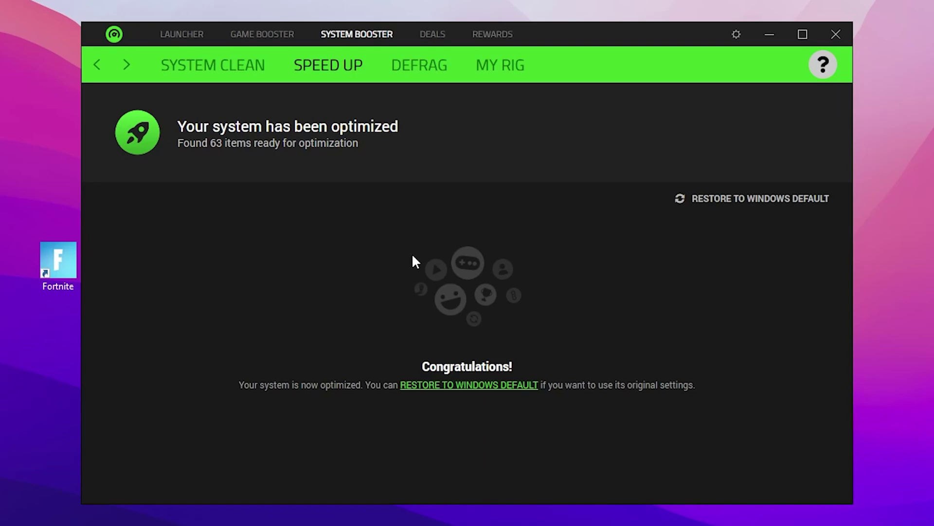
{"action": "left_click", "coordinate": [838, 32]}
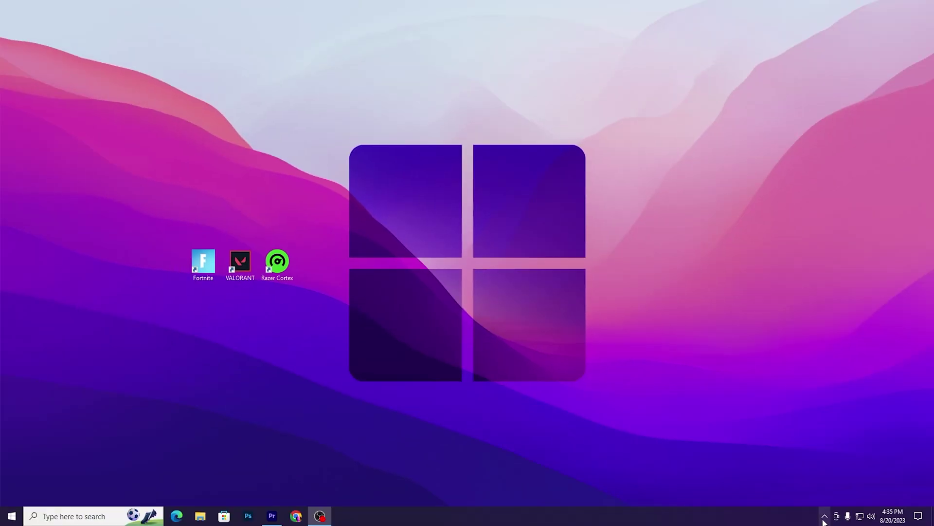
{"action": "left_click", "coordinate": [824, 516]}
{"action": "left_click", "coordinate": [553, 385]}
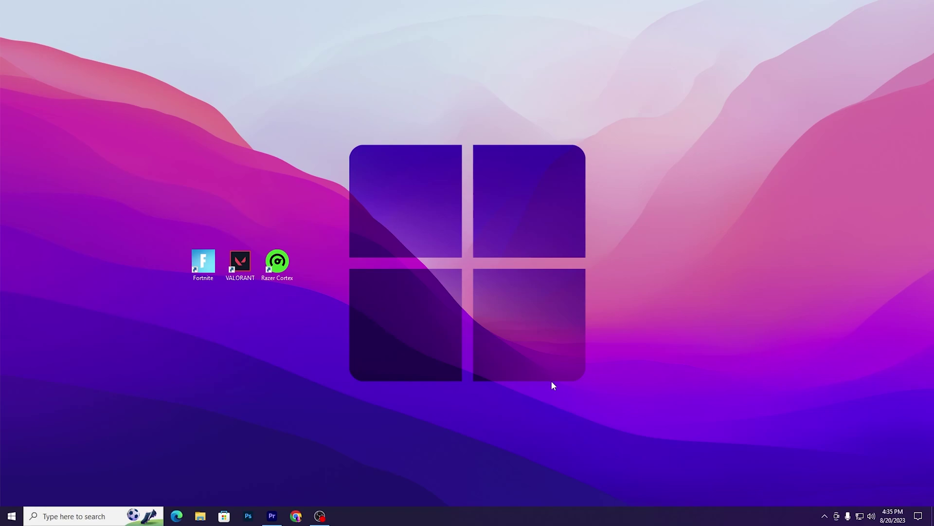
Run dfrgui and start optimising the New Volume (D:) drive
{"action": "key", "text": "super+r"}
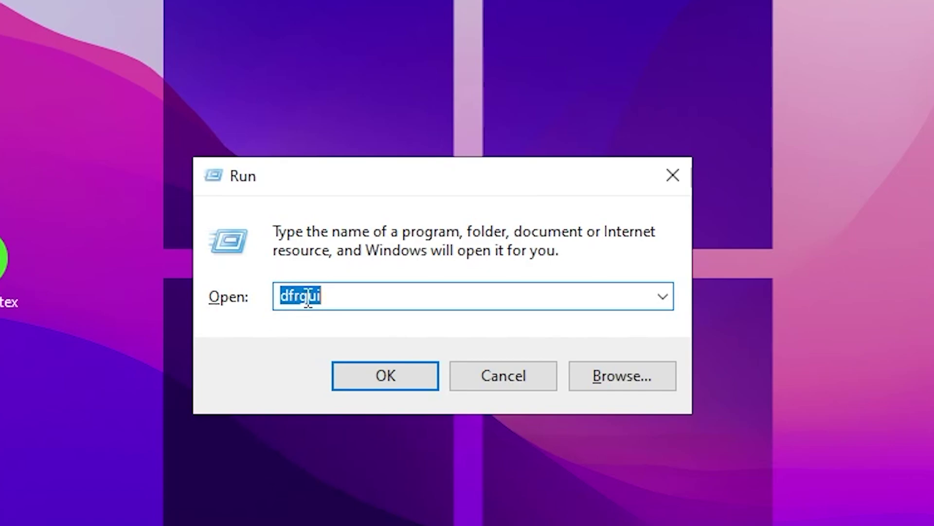
{"action": "left_click", "coordinate": [384, 378]}
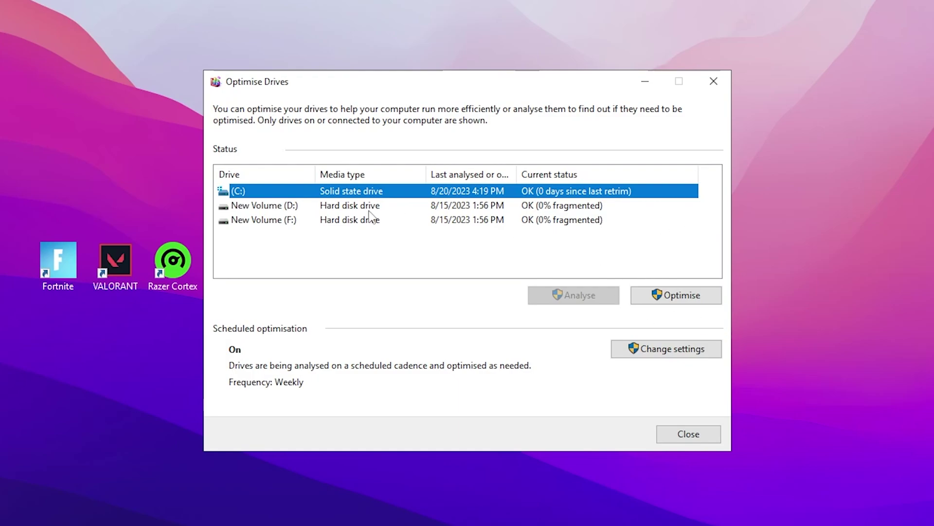
{"action": "left_click", "coordinate": [244, 206]}
{"action": "left_click", "coordinate": [682, 296]}
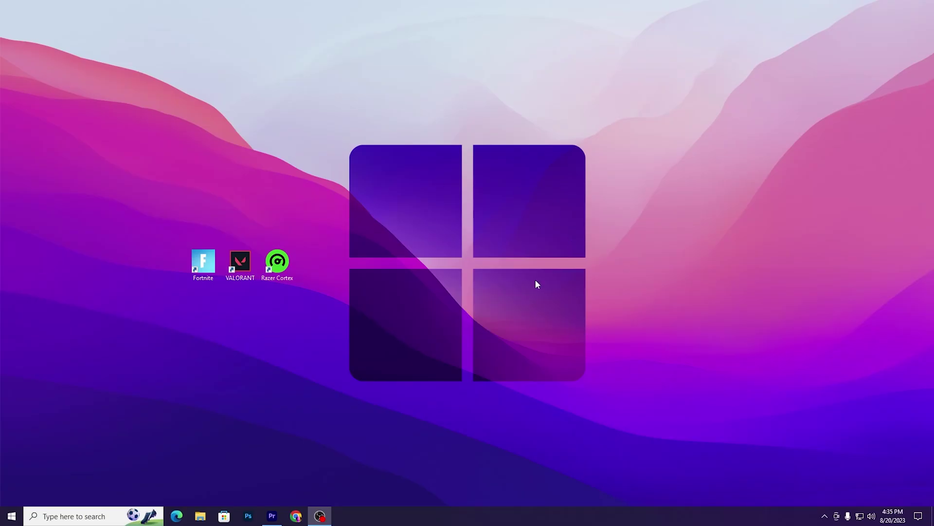
Go to Windows Settings > Gaming > Game Mode, where Game Mode is on
{"action": "left_click", "coordinate": [12, 516]}
{"action": "left_click", "coordinate": [12, 470]}
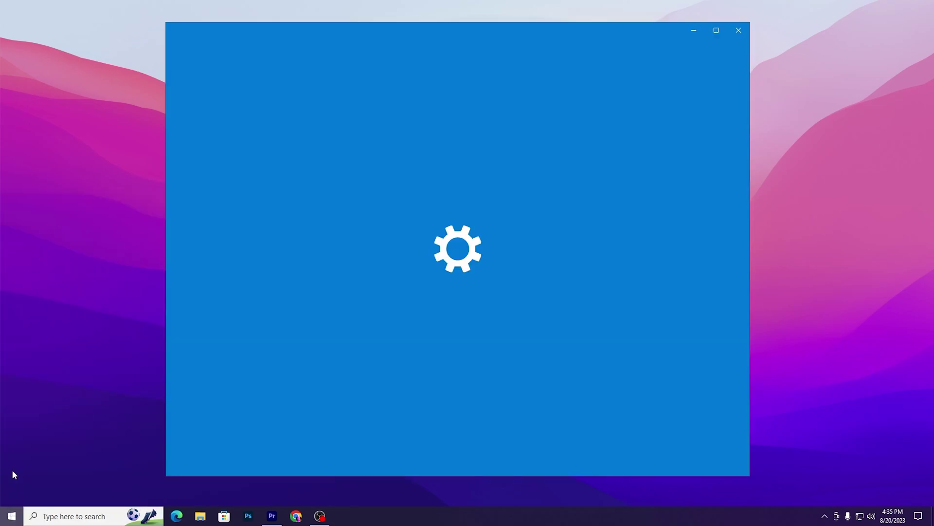
{"action": "left_click", "coordinate": [264, 286]}
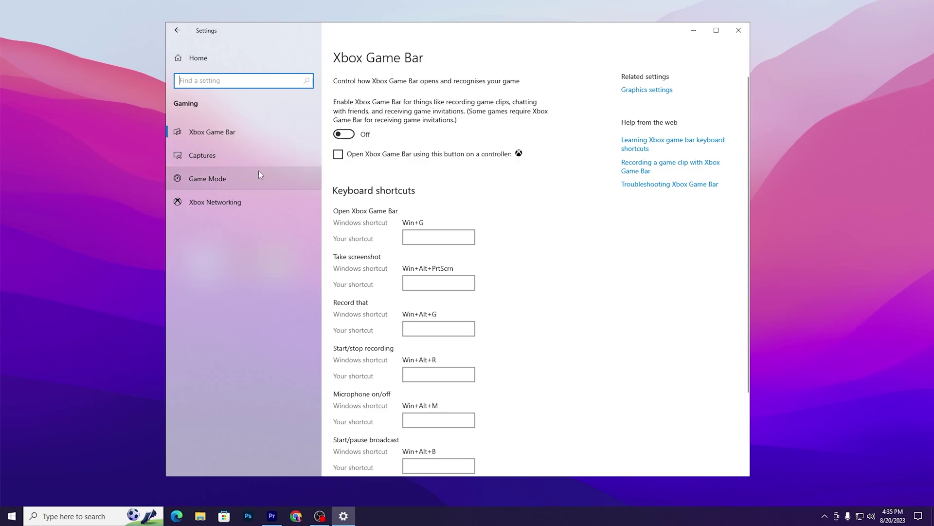
{"action": "left_click", "coordinate": [201, 184]}
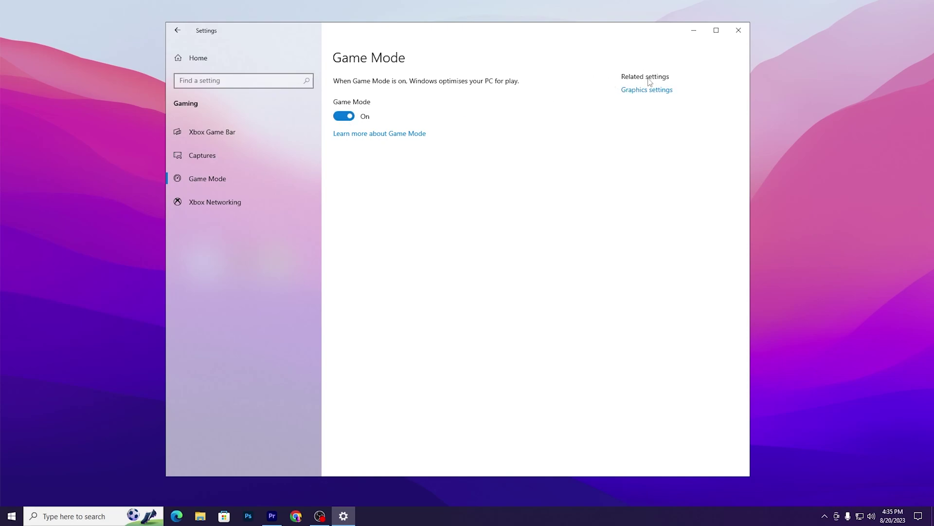
Open VALORANT's graphics preference, set to High performance (NVIDIA GeForce RTX 3070)
{"action": "left_click", "coordinate": [651, 94]}
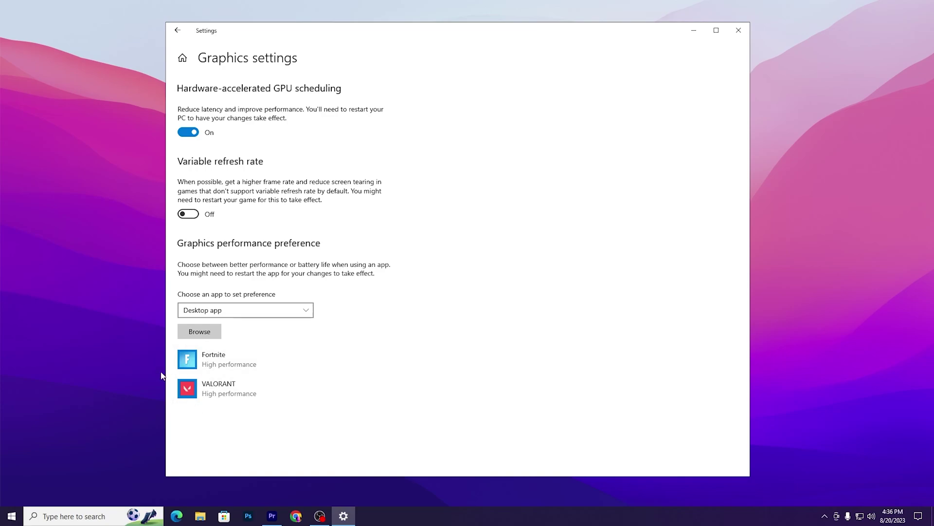
{"action": "left_click", "coordinate": [249, 397]}
{"action": "left_click", "coordinate": [313, 440]}
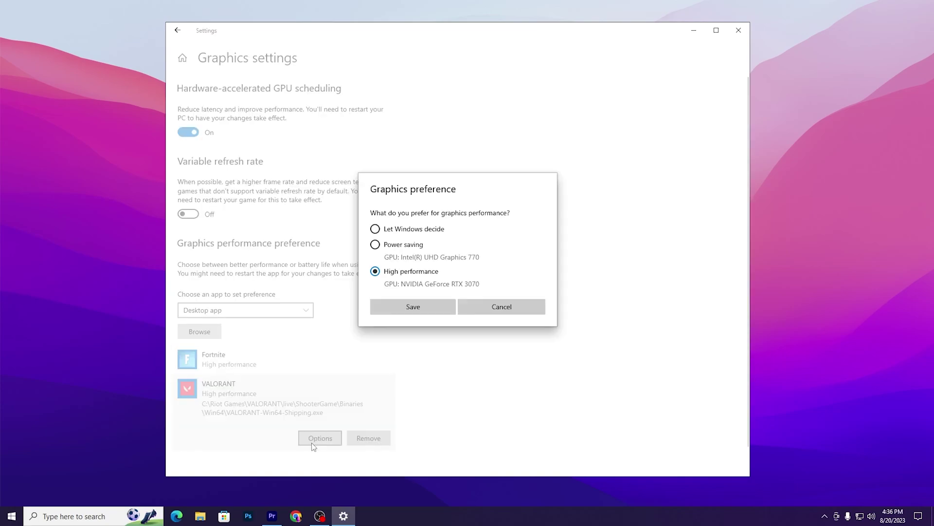